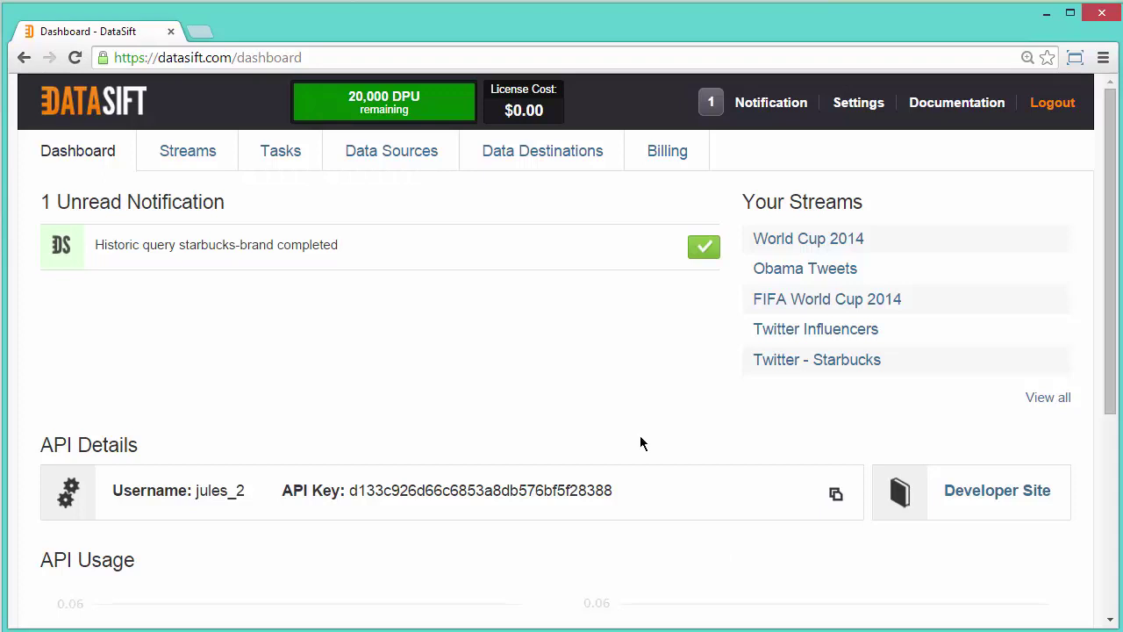
# Step: Activate Tumblr from the Data Sources catalogue, sign its licence, and return to Sources
pyautogui.click(388, 157)
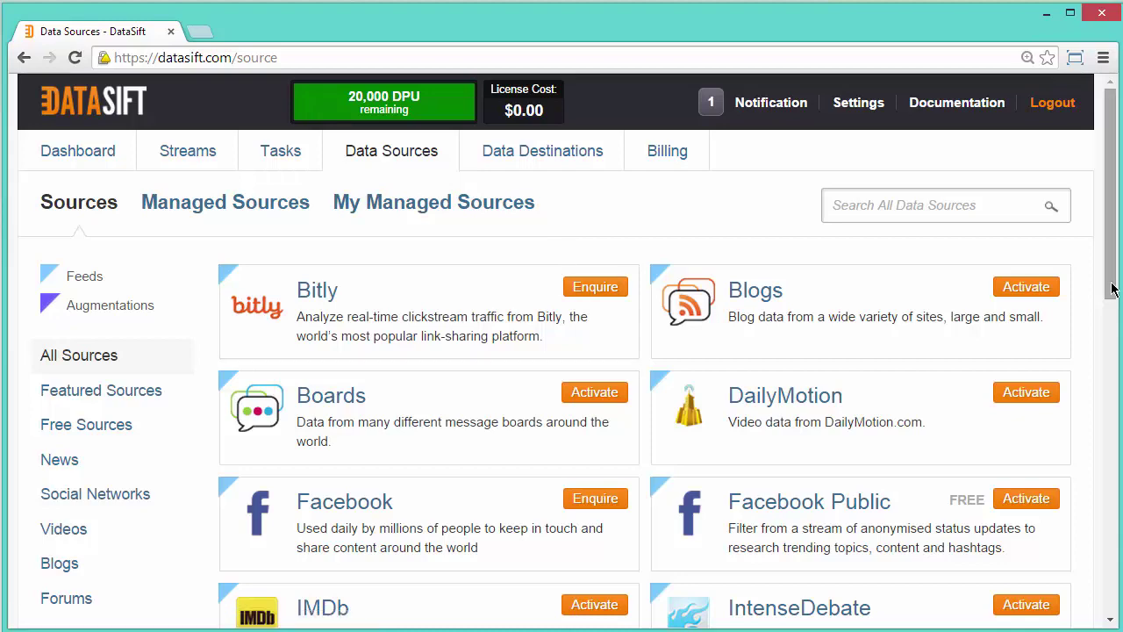
pyautogui.scroll(-10, 1110, 283)
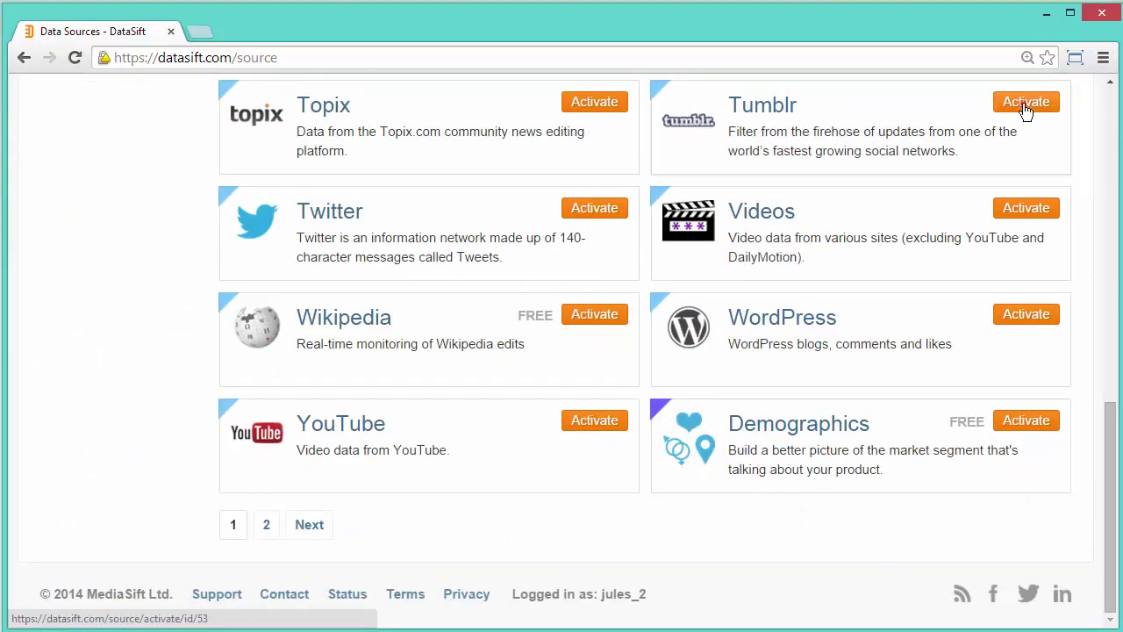
pyautogui.click(1026, 103)
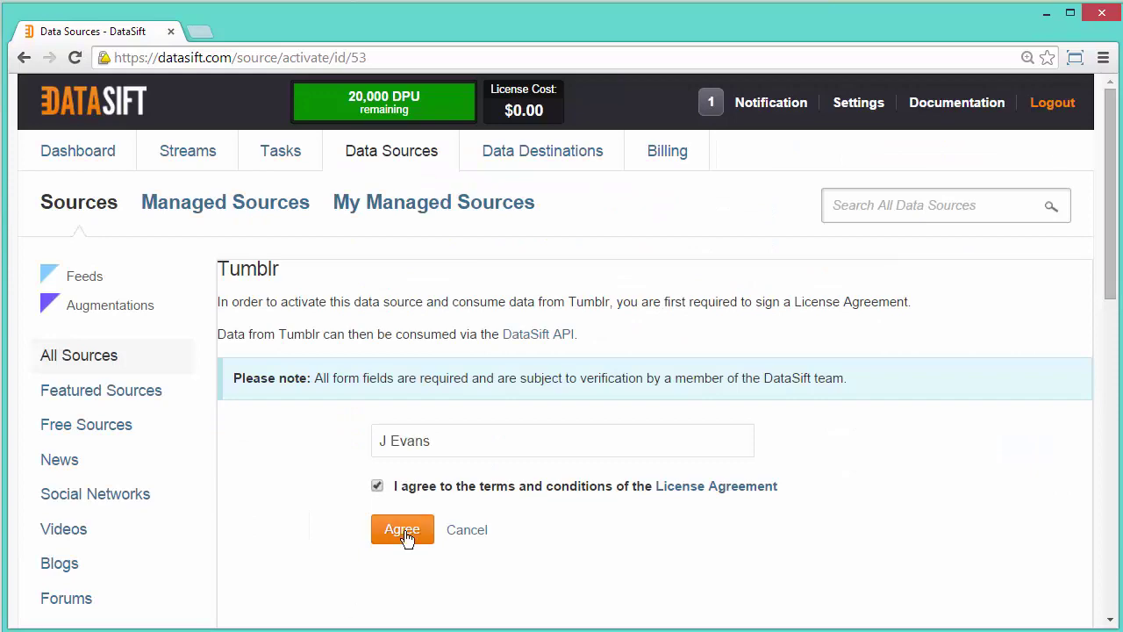
pyautogui.click(404, 531)
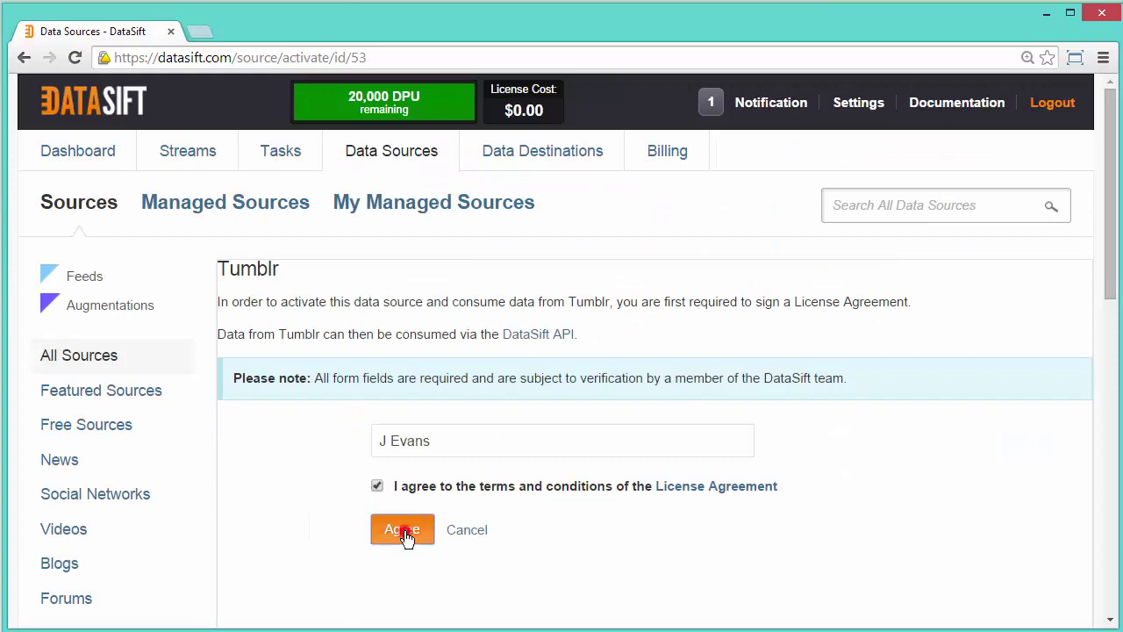
pyautogui.click(71, 205)
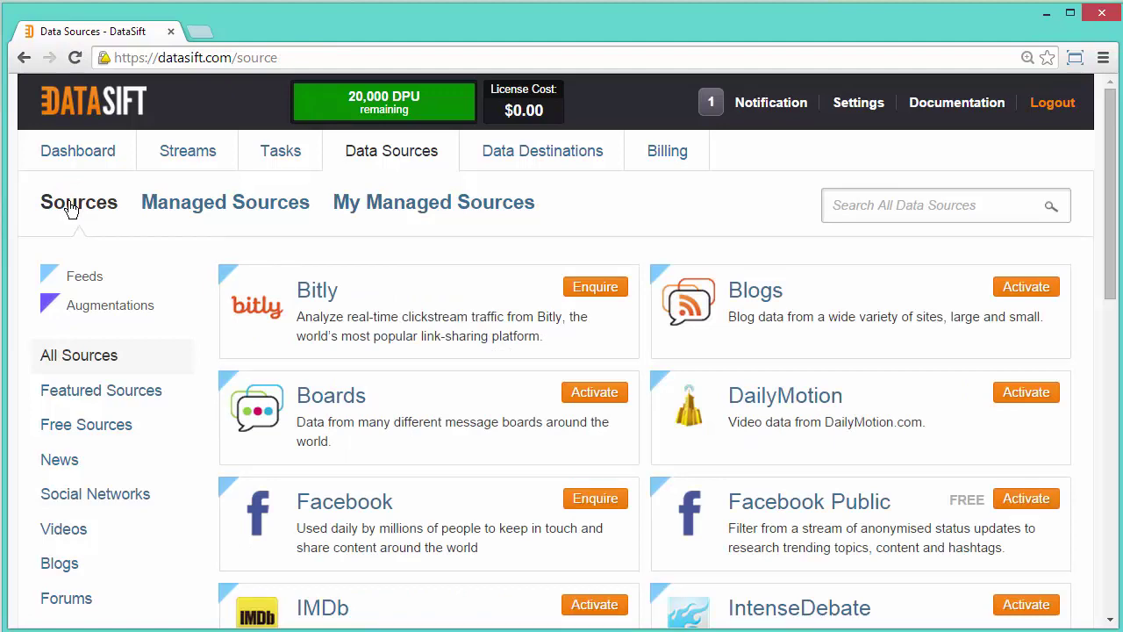
# Step: Move to page 2 of Sources, listing Gender, Interaction and Sentiment augmentations
pyautogui.moveTo(1114, 289); pyautogui.dragTo(1110, 612)
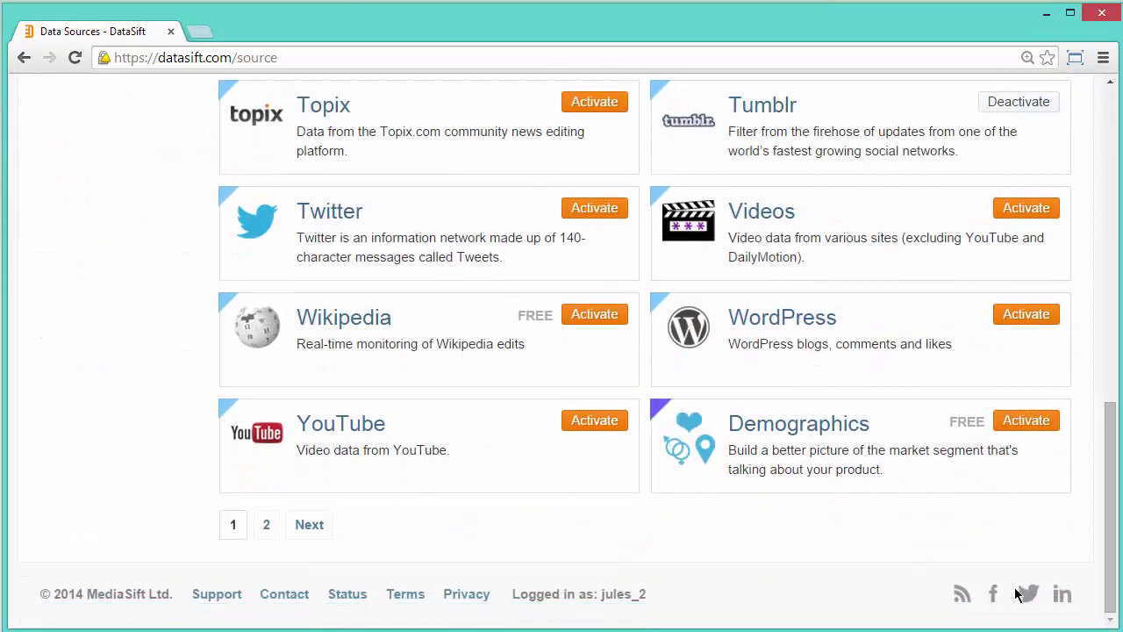
pyautogui.click(309, 526)
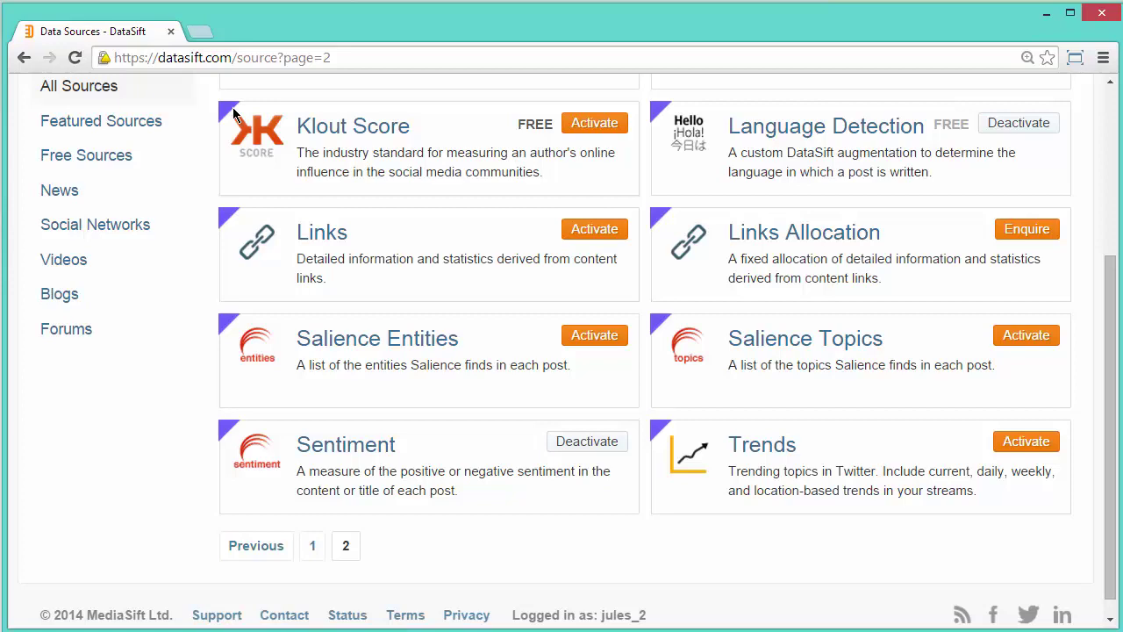
pyautogui.moveTo(1110, 539); pyautogui.dragTo(193, 158)
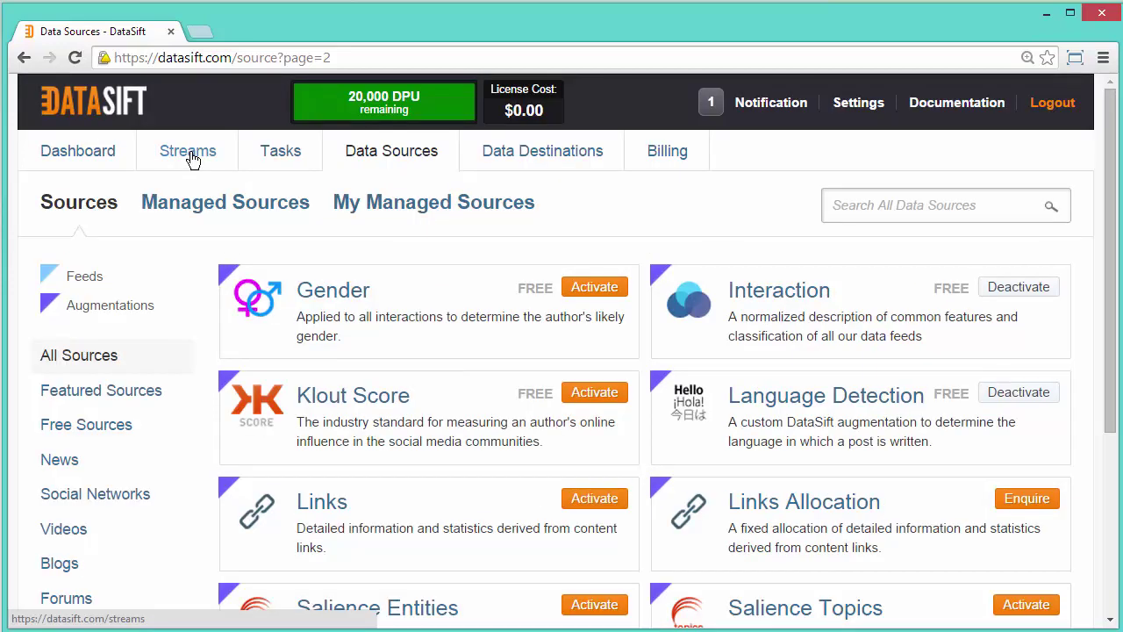
# Step: Start a new stream and name it Starbucks
pyautogui.click(191, 156)
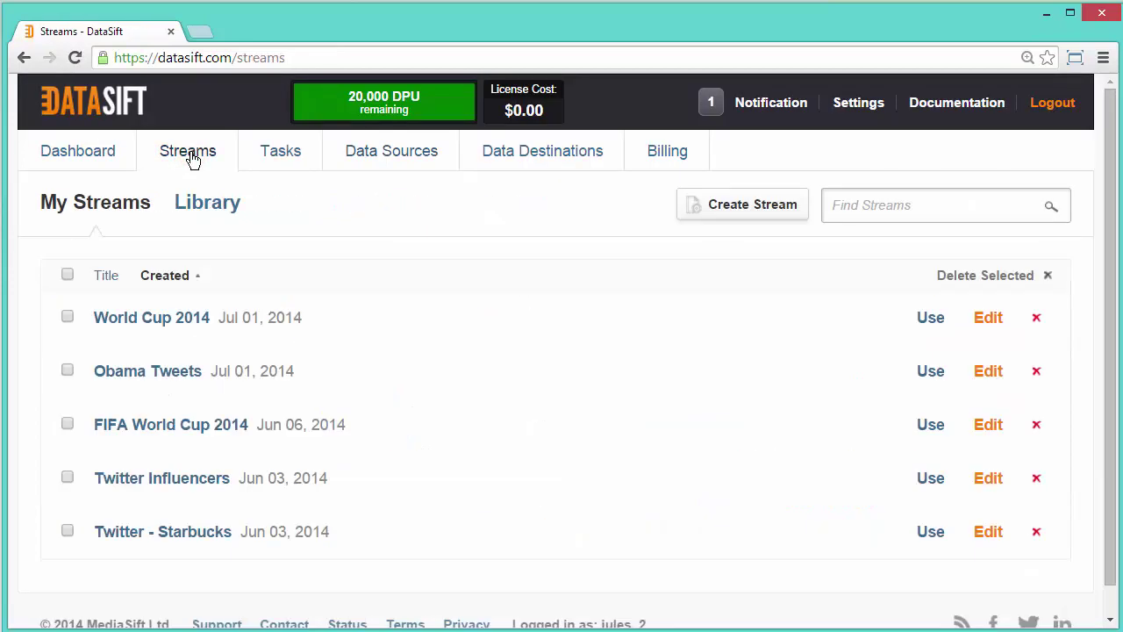
pyautogui.click(730, 210)
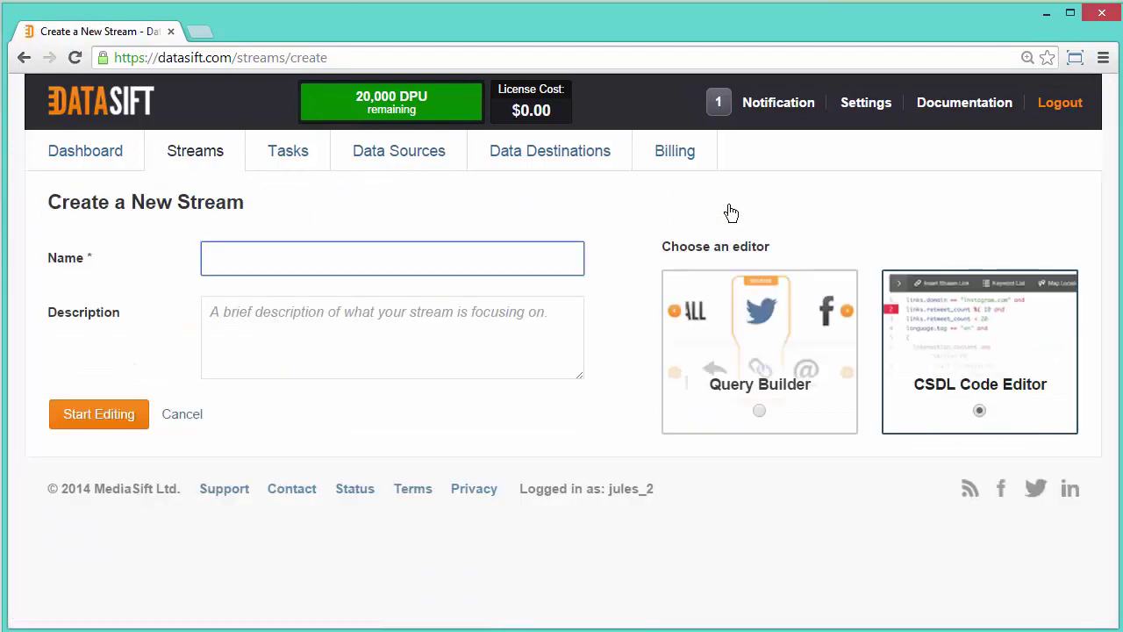
pyautogui.click(232, 257)
pyautogui.write('S')
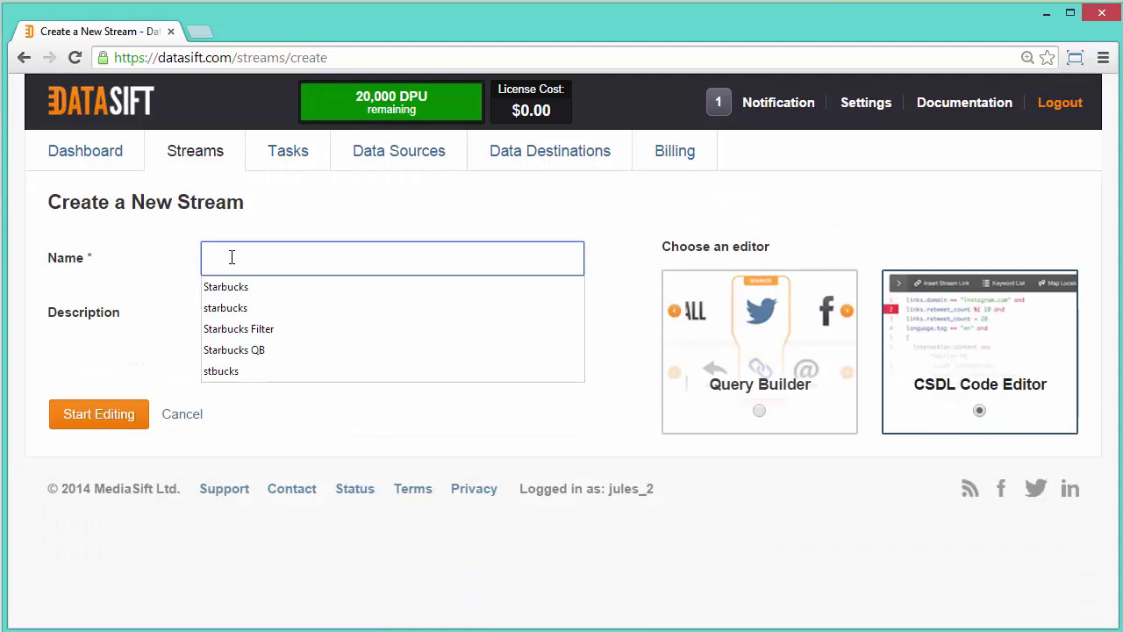
pyautogui.press('Down')
pyautogui.press('Tab')
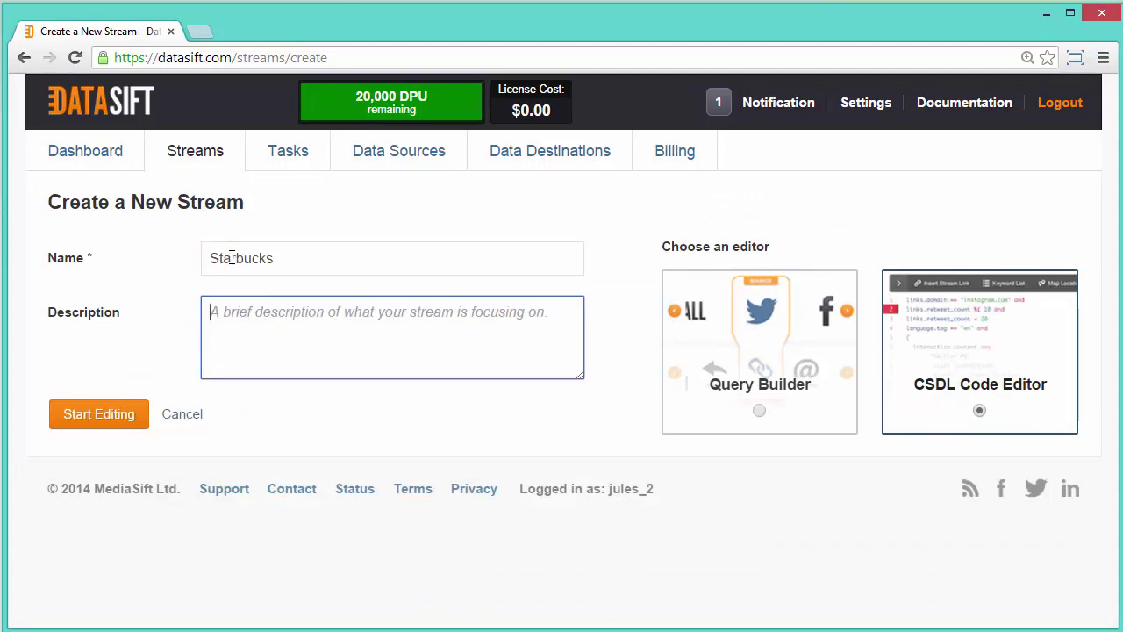
# Step: Describe the stream as 'Starbucks brand' and create it using the Query Builder
pyautogui.write('S')
pyautogui.press('Down')
pyautogui.press('Return')
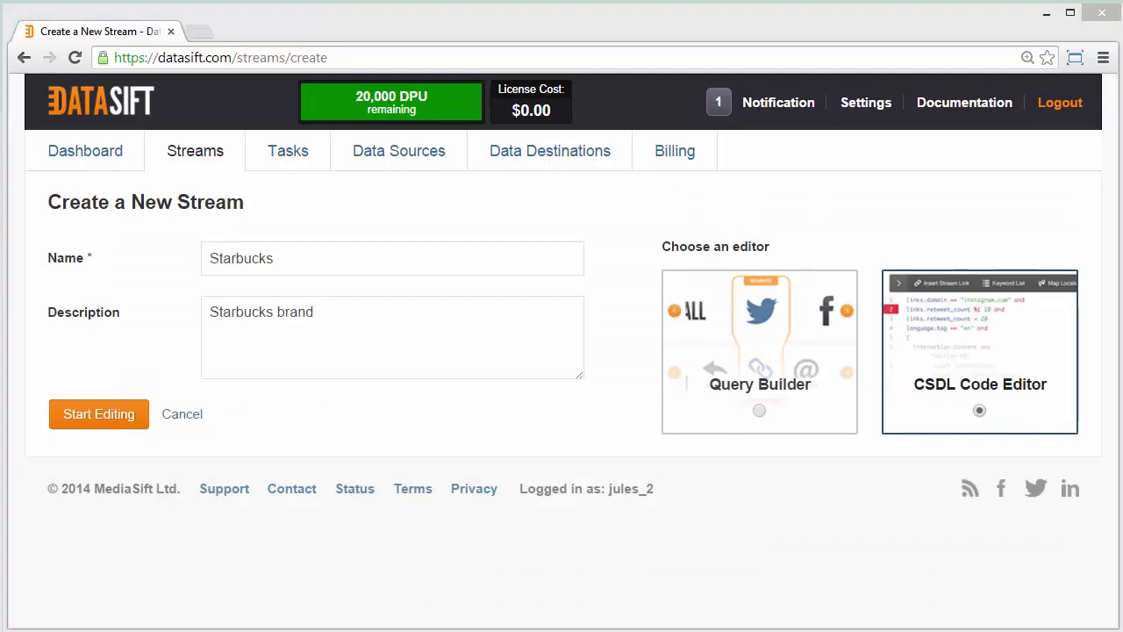
pyautogui.click(758, 409)
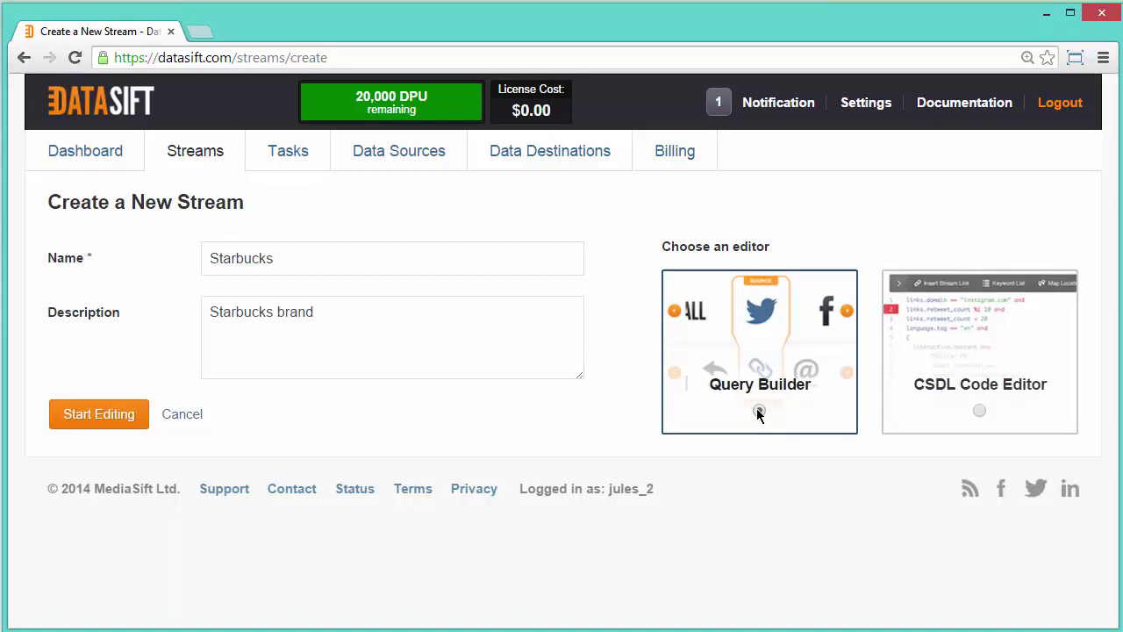
pyautogui.click(98, 414)
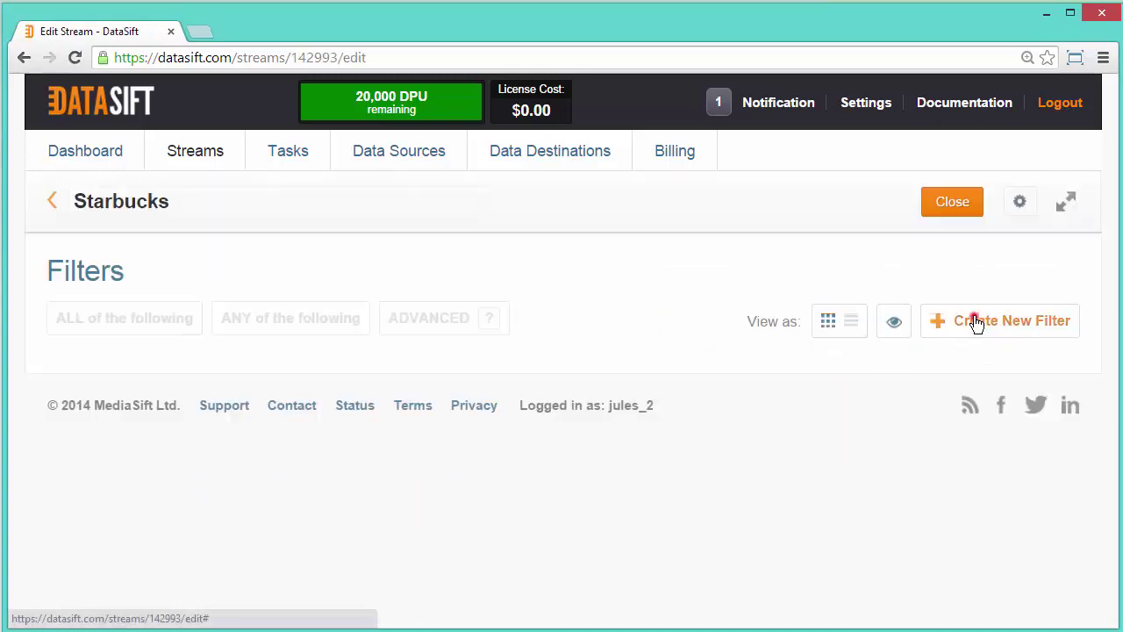
# Step: Add a Tumblr Body filter containing the word 'starbucks', then save and preview
pyautogui.click(972, 321)
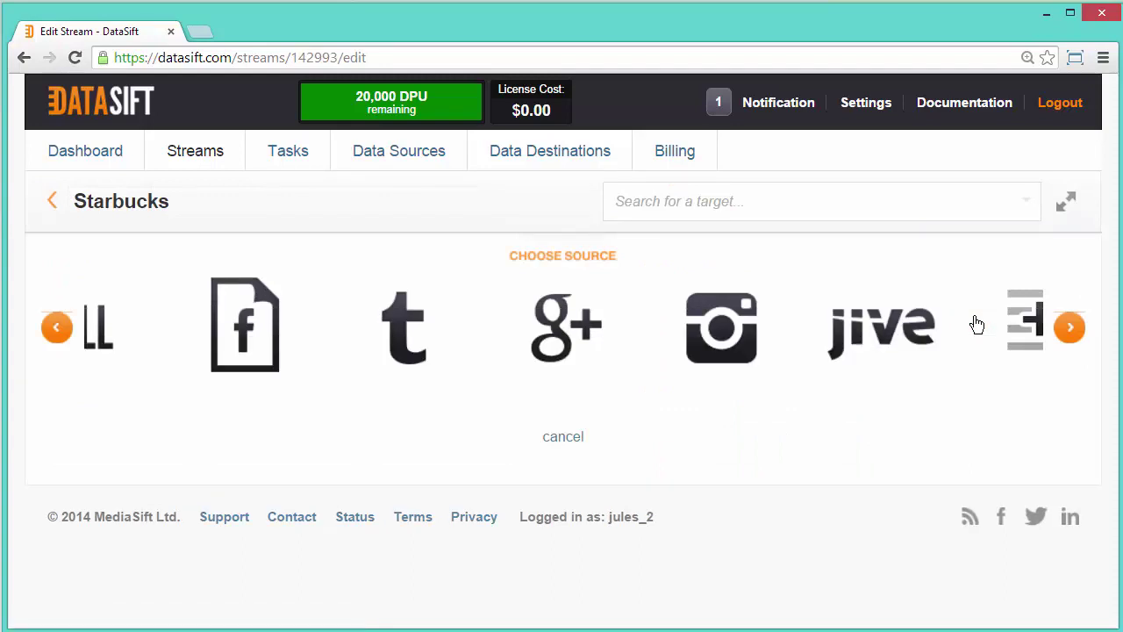
pyautogui.click(404, 326)
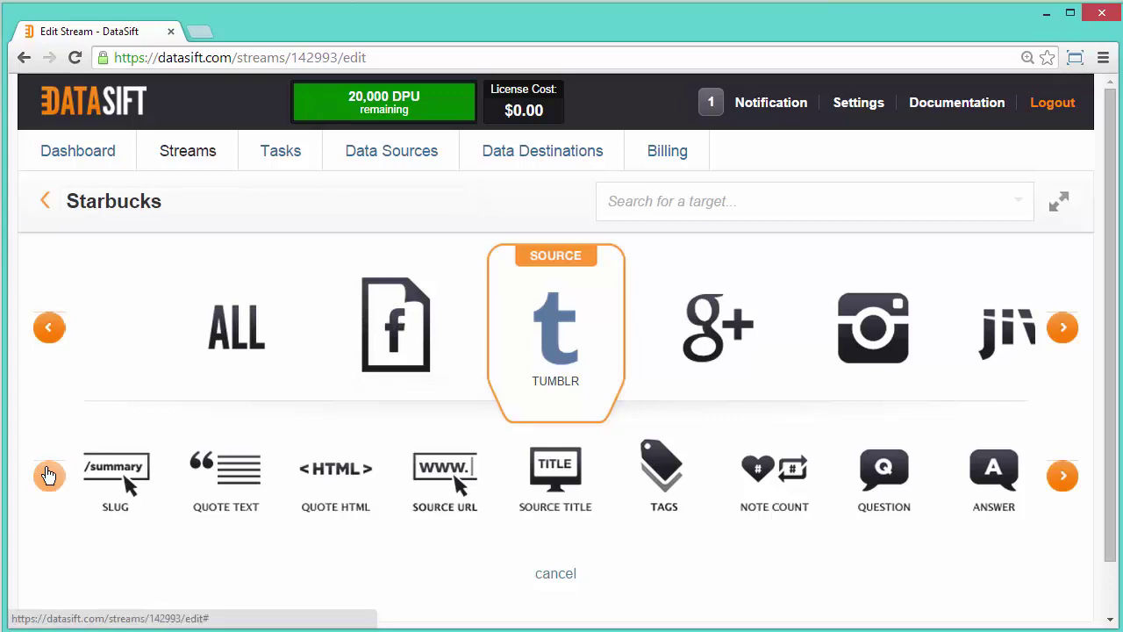
pyautogui.click(49, 476)
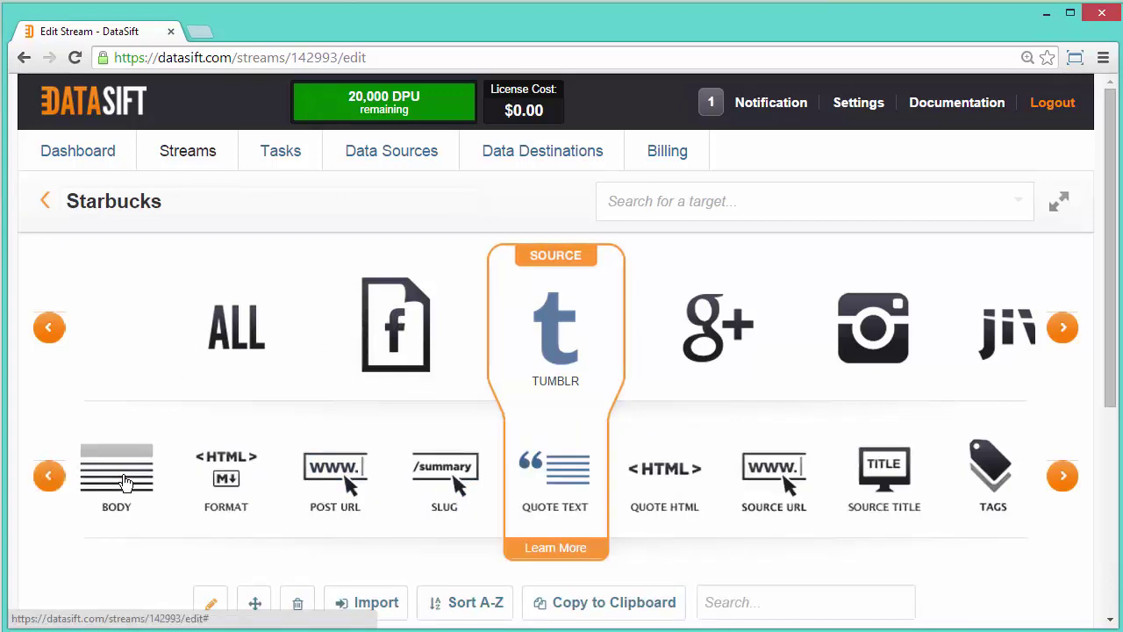
pyautogui.click(124, 479)
pyautogui.moveTo(1114, 371); pyautogui.dragTo(1114, 556)
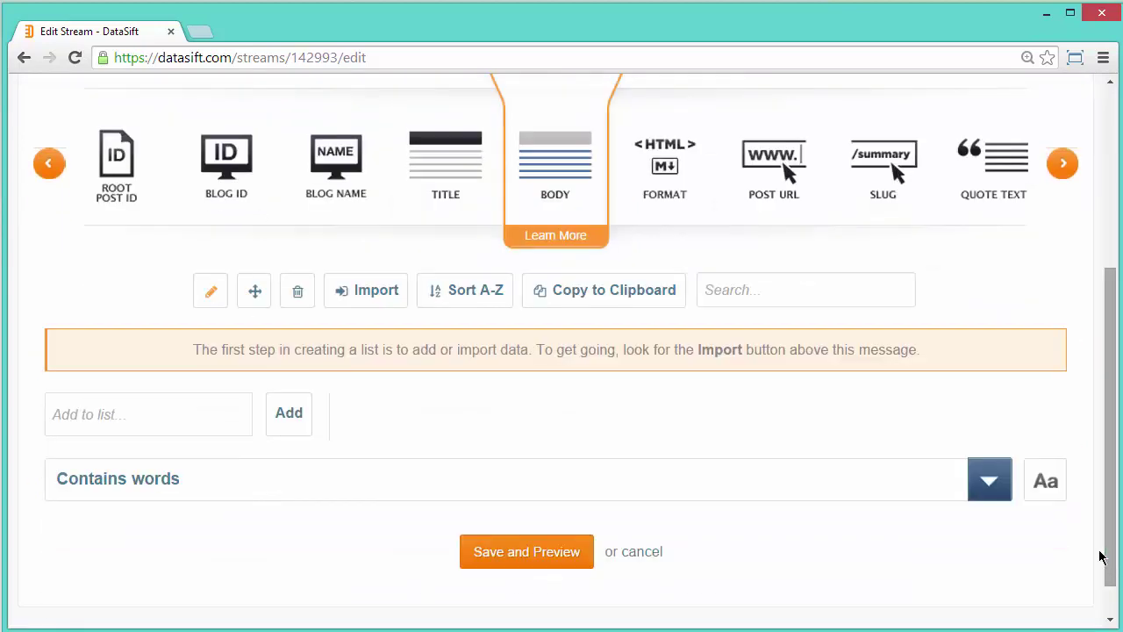
pyautogui.click(120, 416)
pyautogui.write('starbucks')
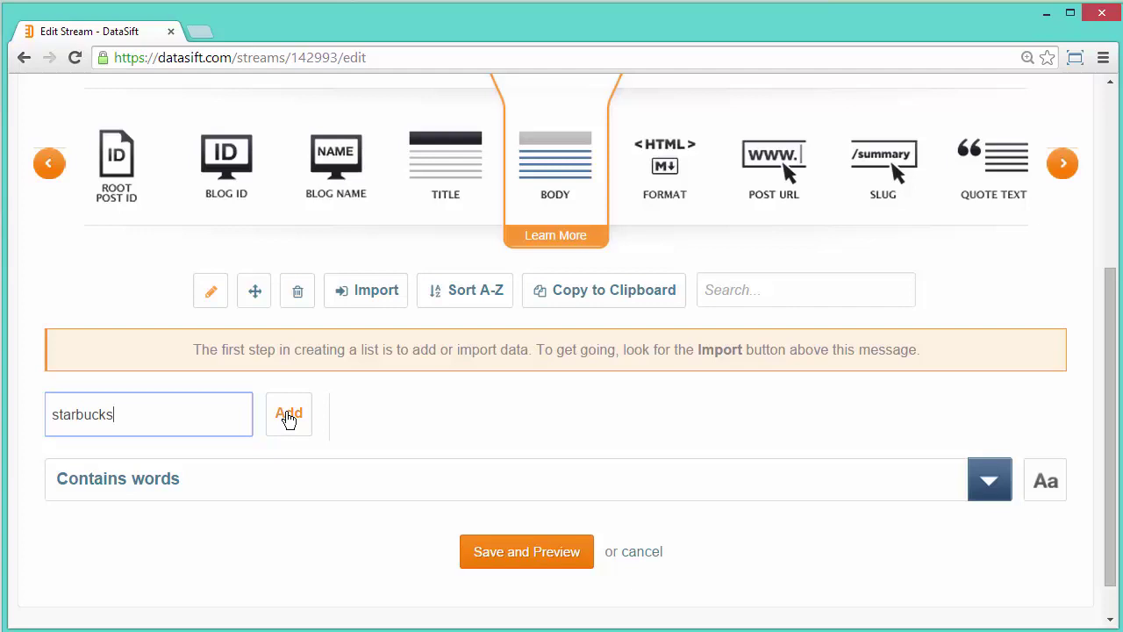
pyautogui.click(289, 418)
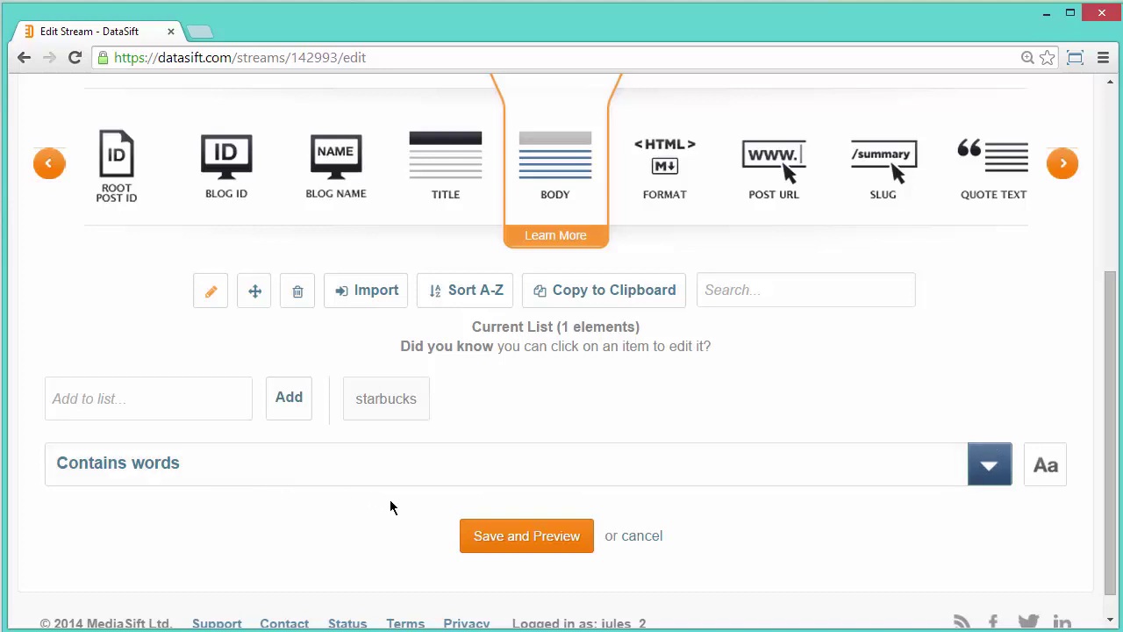
pyautogui.click(533, 542)
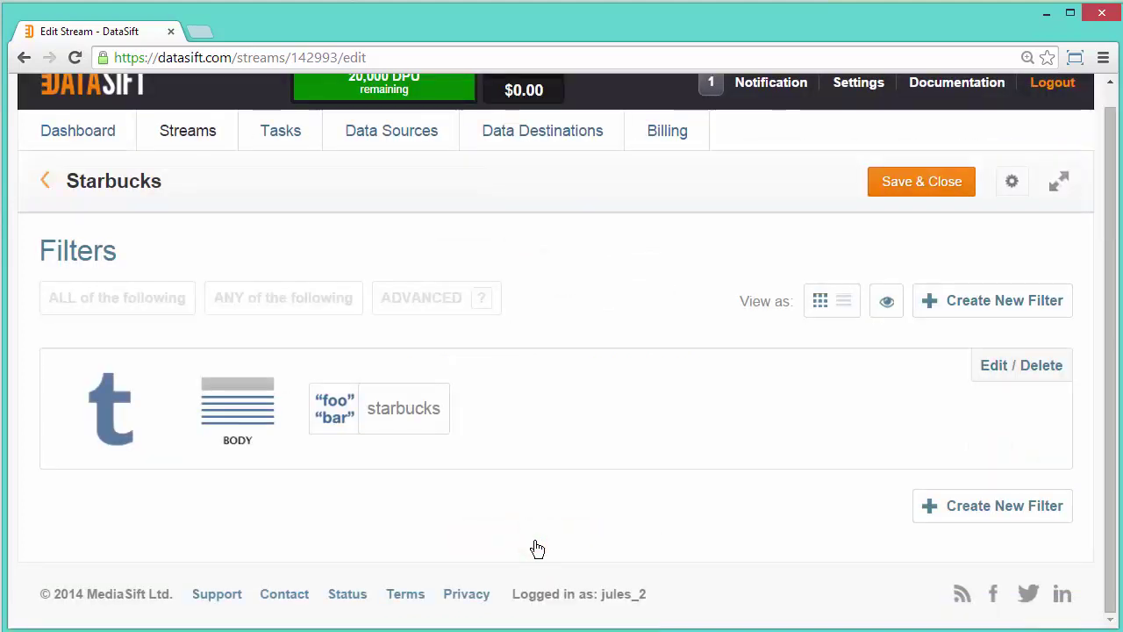
# Step: Start a new filter targeting Augmentations > Salience > Content > Sentiment
pyautogui.click(1006, 301)
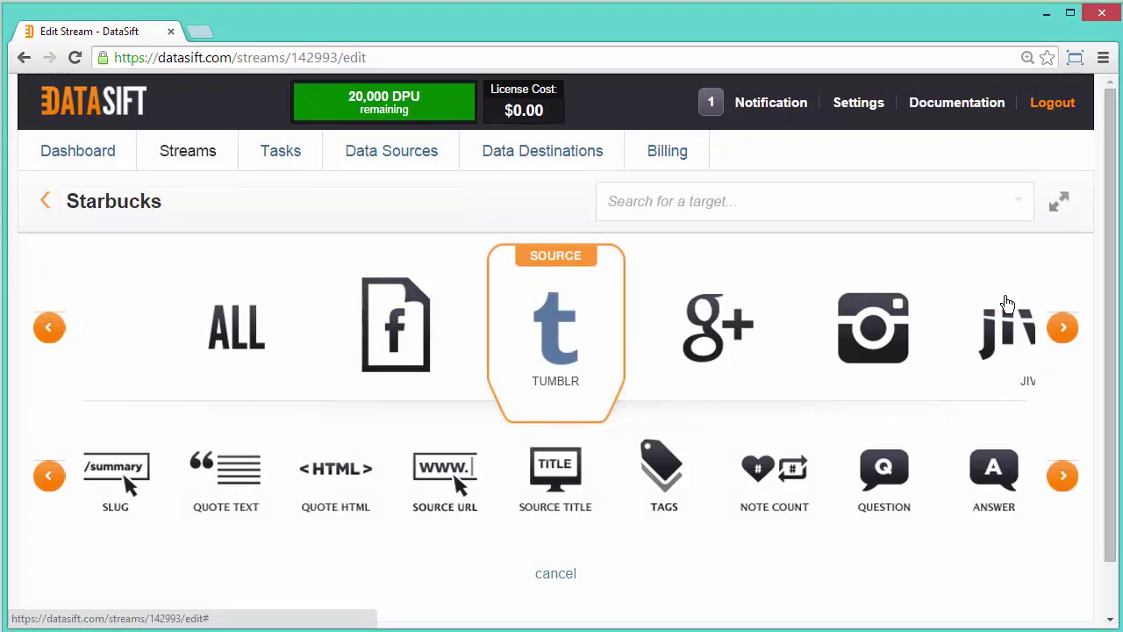
pyautogui.click(1062, 330)
pyautogui.click(1062, 330)
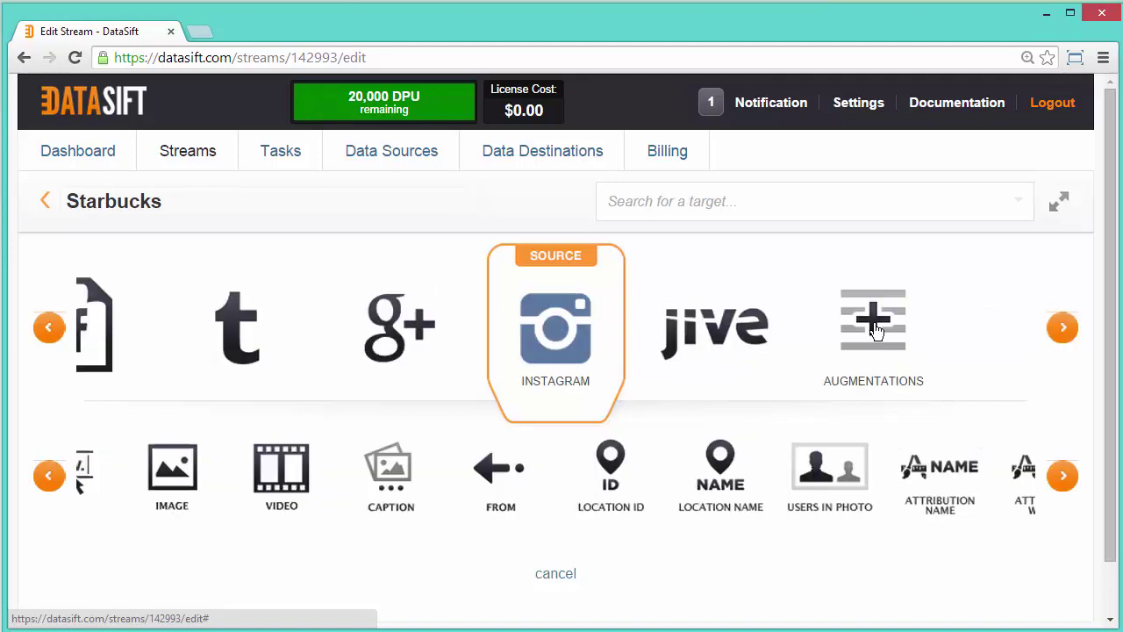
pyautogui.click(876, 328)
pyautogui.click(605, 487)
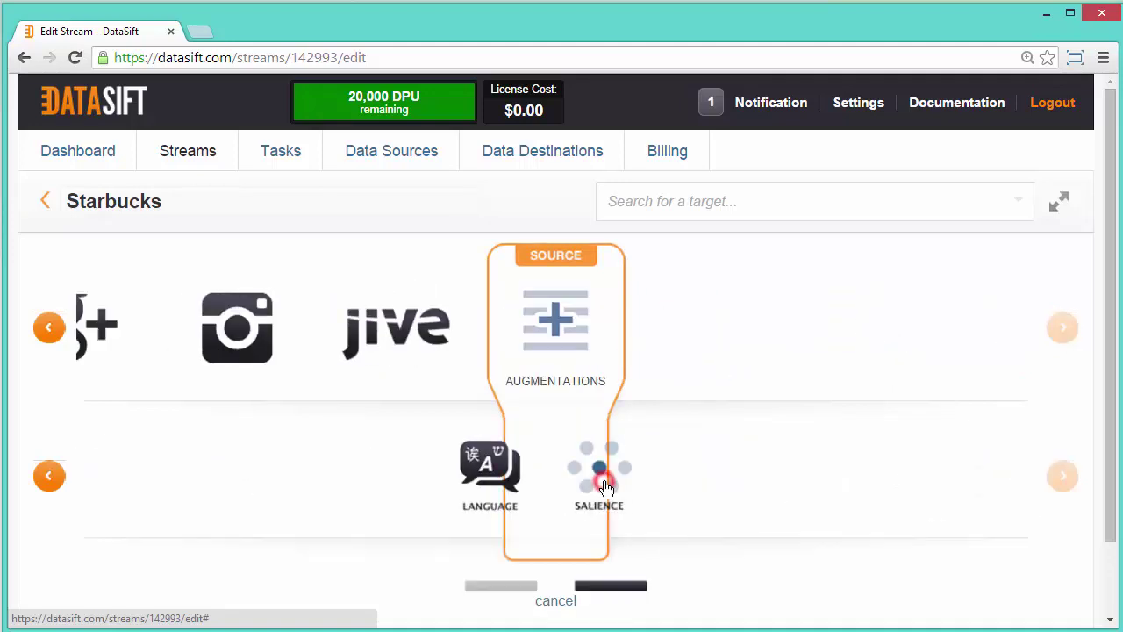
pyautogui.scroll(-3, 787, 457)
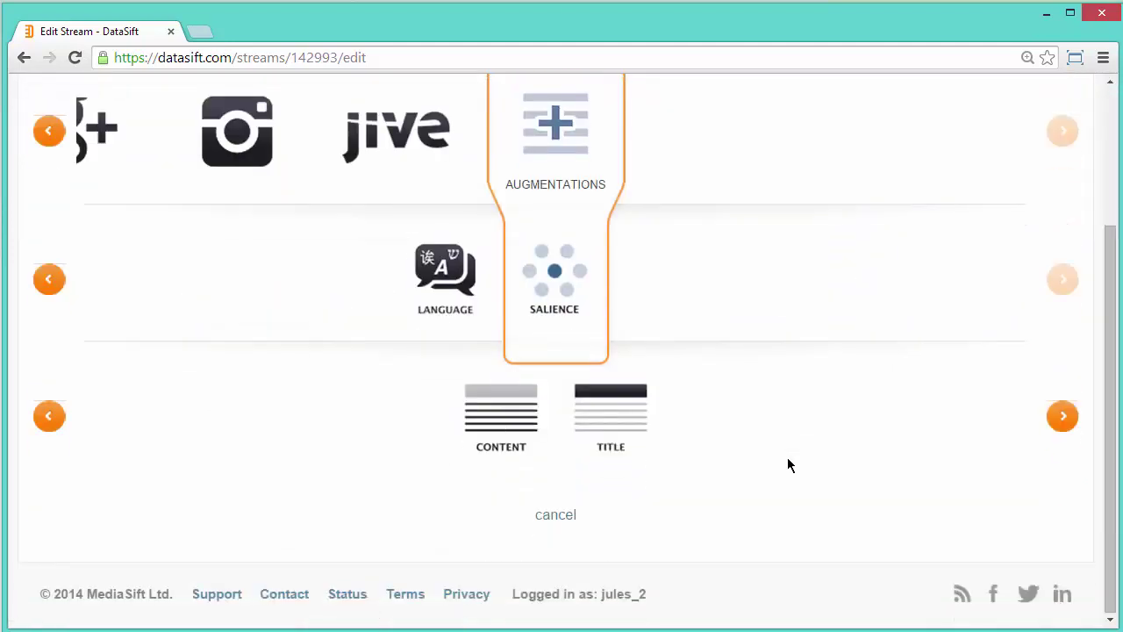
pyautogui.click(502, 423)
pyautogui.click(554, 542)
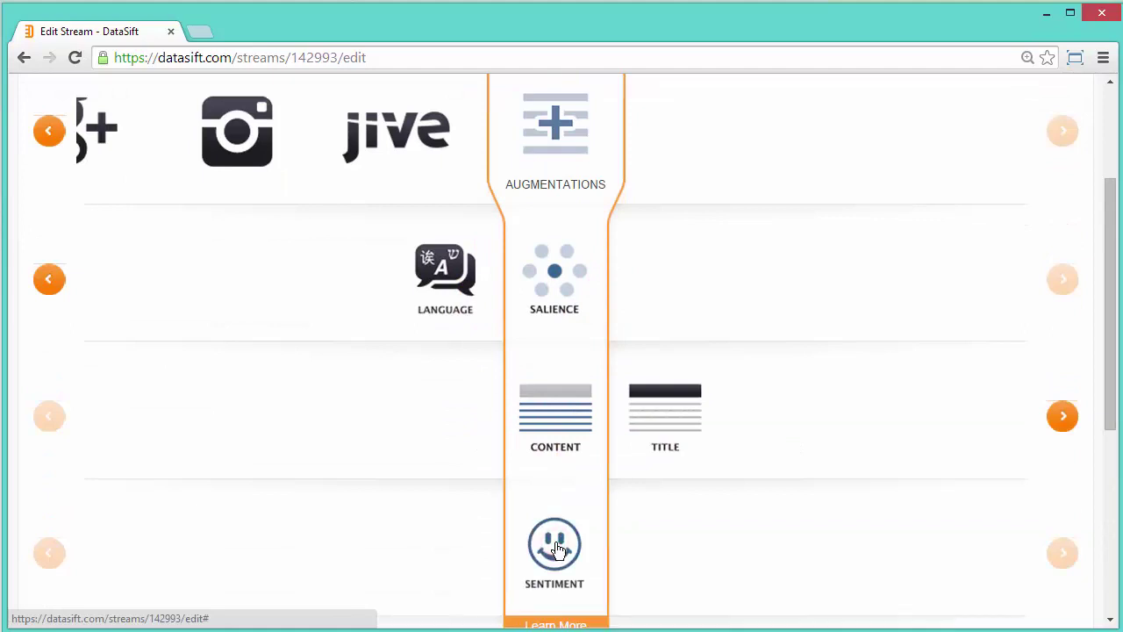
# Step: Require content sentiment greater than 1, then save and preview the filter
pyautogui.scroll(-5, 758, 531)
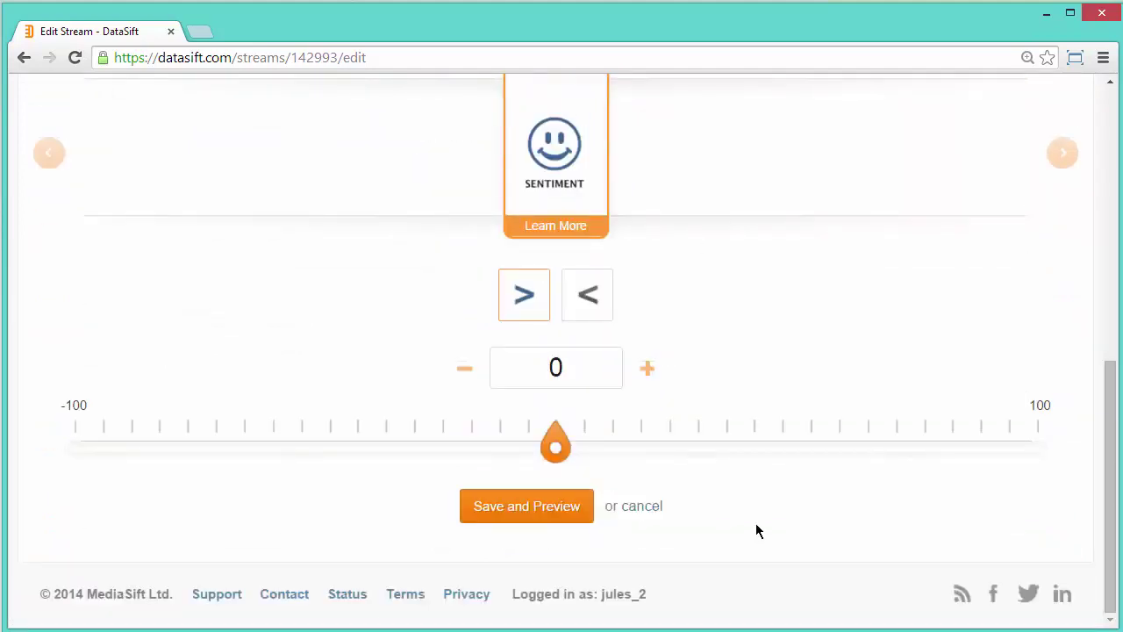
pyautogui.click(526, 300)
pyautogui.click(564, 369)
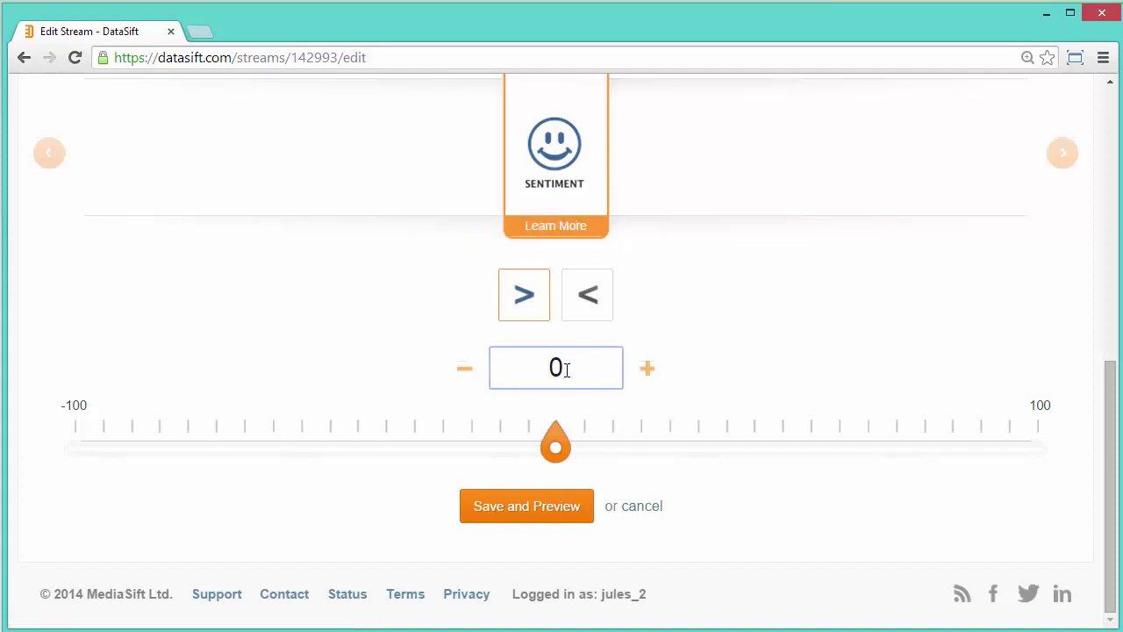
pyautogui.write('1')
pyautogui.click(510, 508)
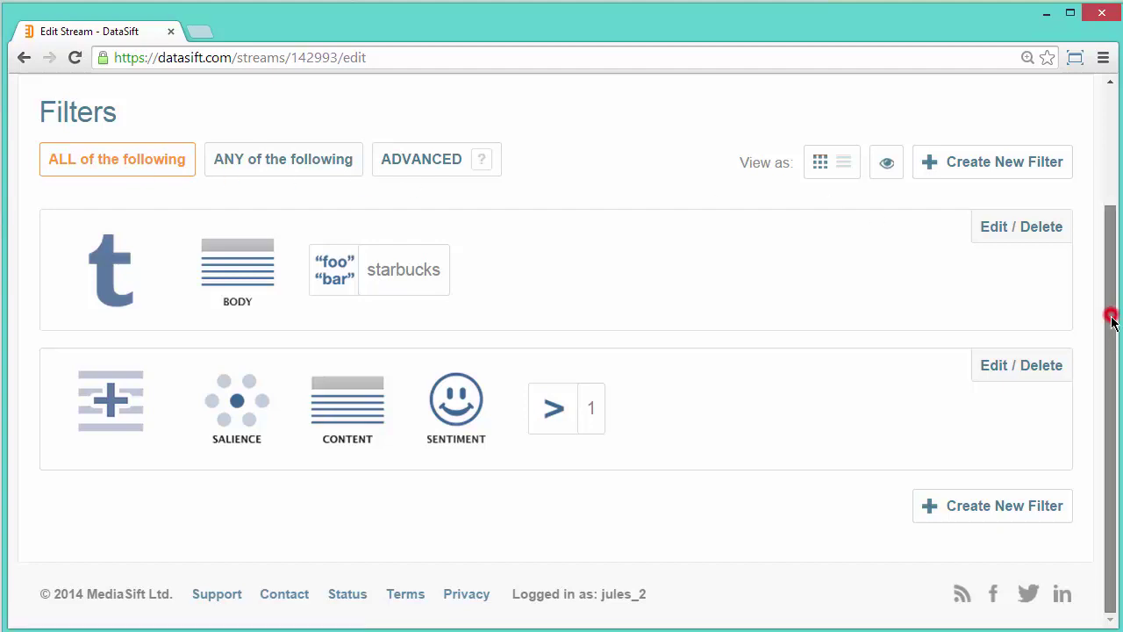
# Step: Save and close the Starbucks stream, then highlight its 0.2 DPU processing cost
pyautogui.moveTo(1110, 316); pyautogui.dragTo(1113, 243)
pyautogui.click(919, 201)
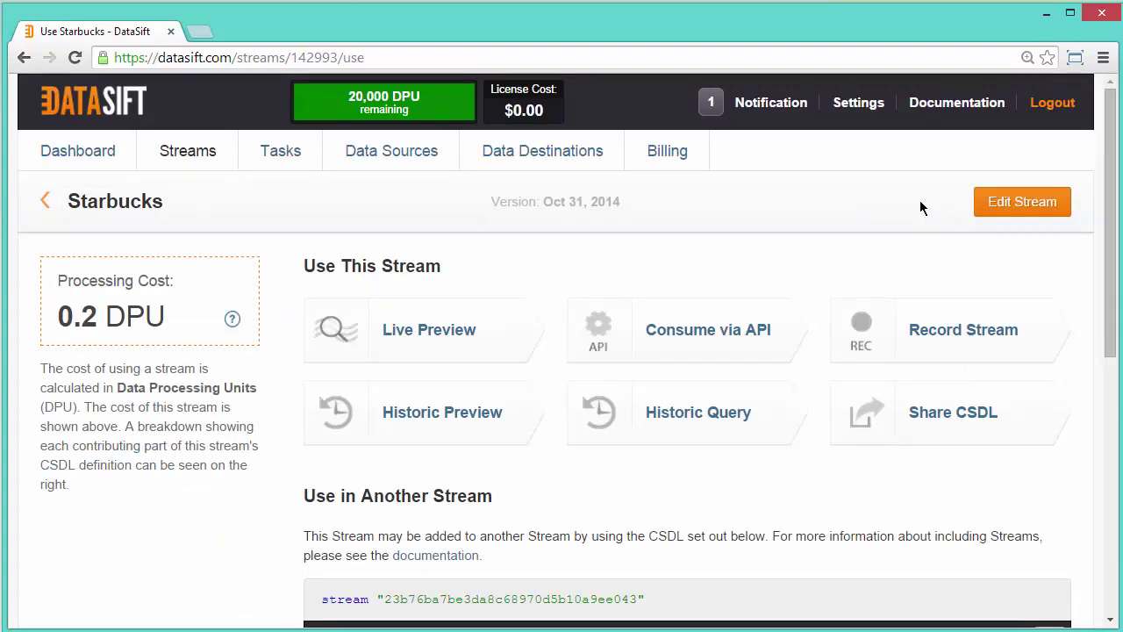
pyautogui.tripleClick(175, 312)
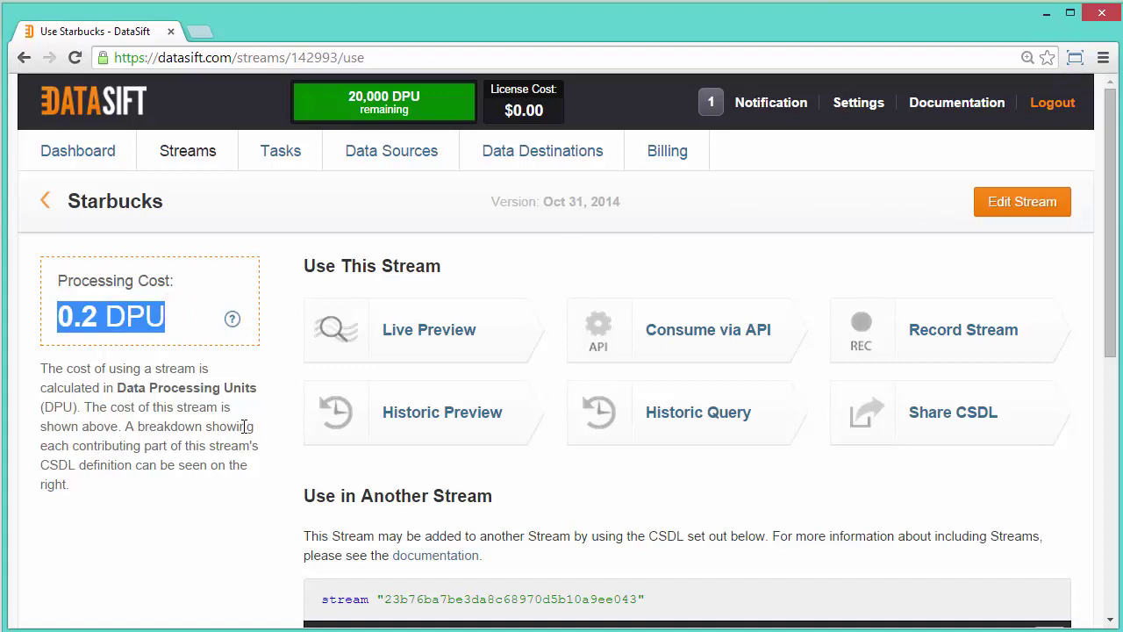
# Step: Open the stream's Live Preview and review its active data sources, highlighting Sentiment
pyautogui.click(426, 333)
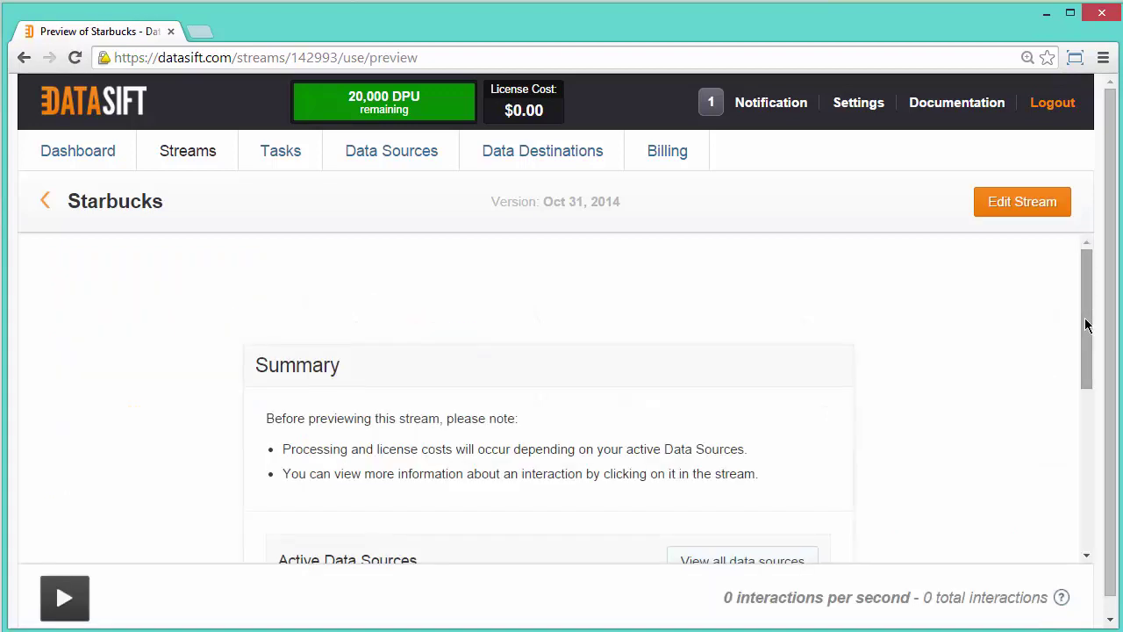
pyautogui.moveTo(1085, 323); pyautogui.dragTo(1079, 435)
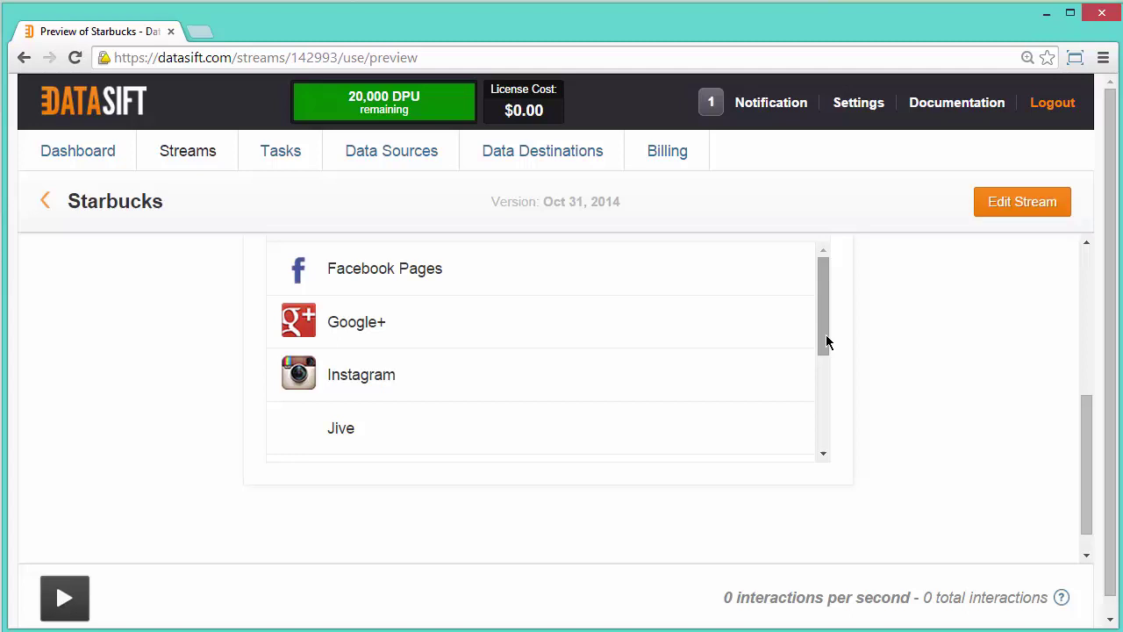
pyautogui.moveTo(826, 334); pyautogui.dragTo(827, 434)
pyautogui.moveTo(393, 270); pyautogui.dragTo(324, 273)
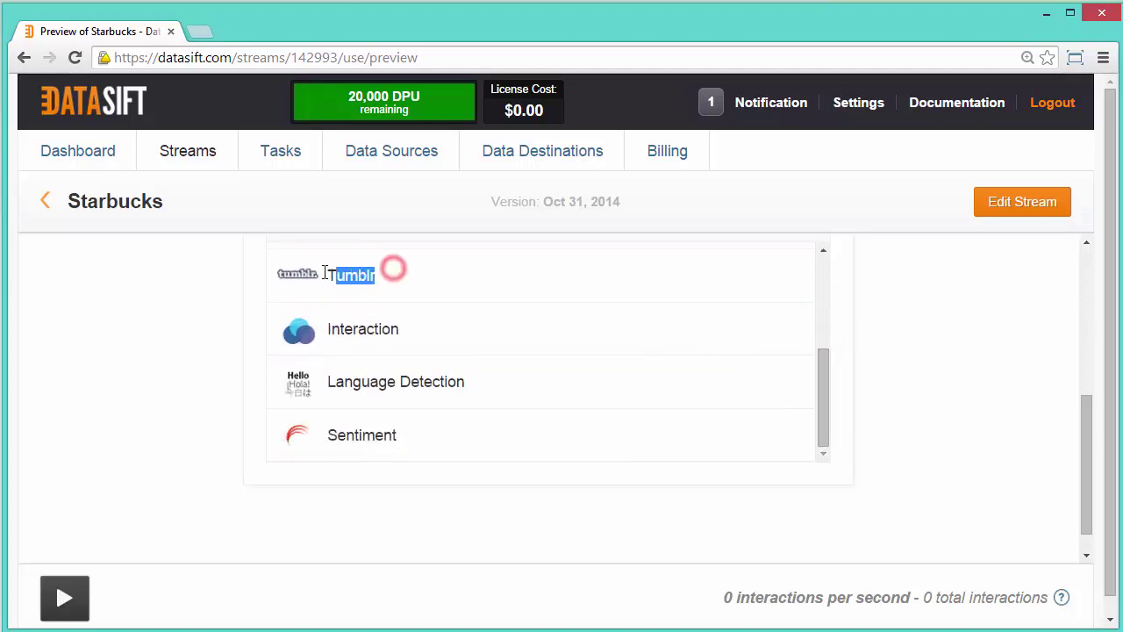
pyautogui.moveTo(404, 437); pyautogui.dragTo(306, 439)
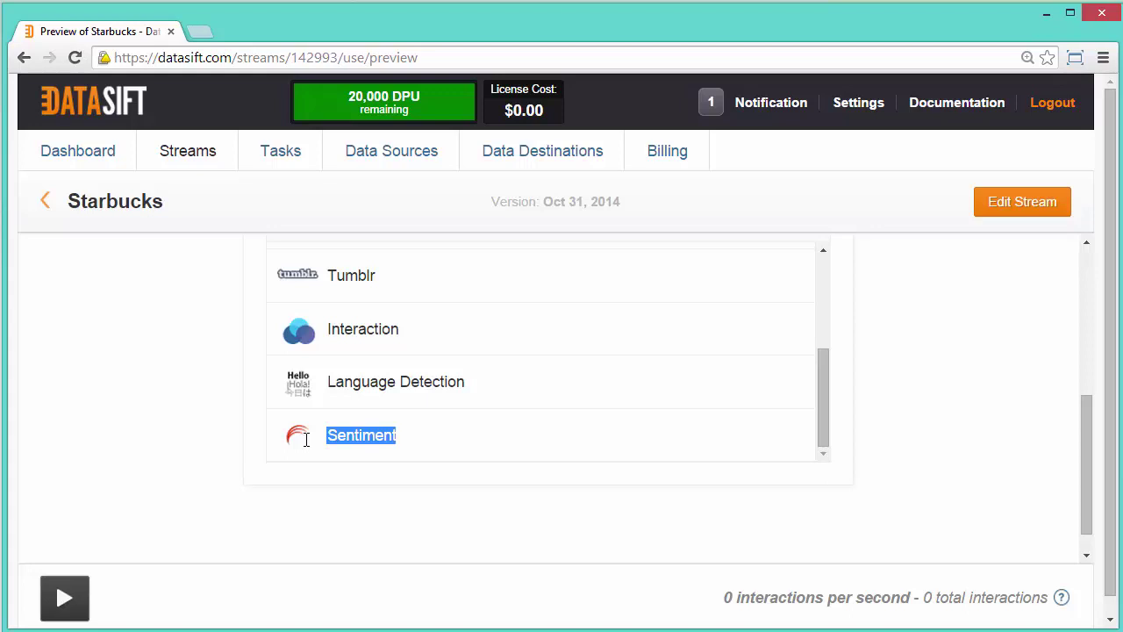
# Step: Stream live interactions until two Tumblr posts arrive, then pause
pyautogui.click(61, 597)
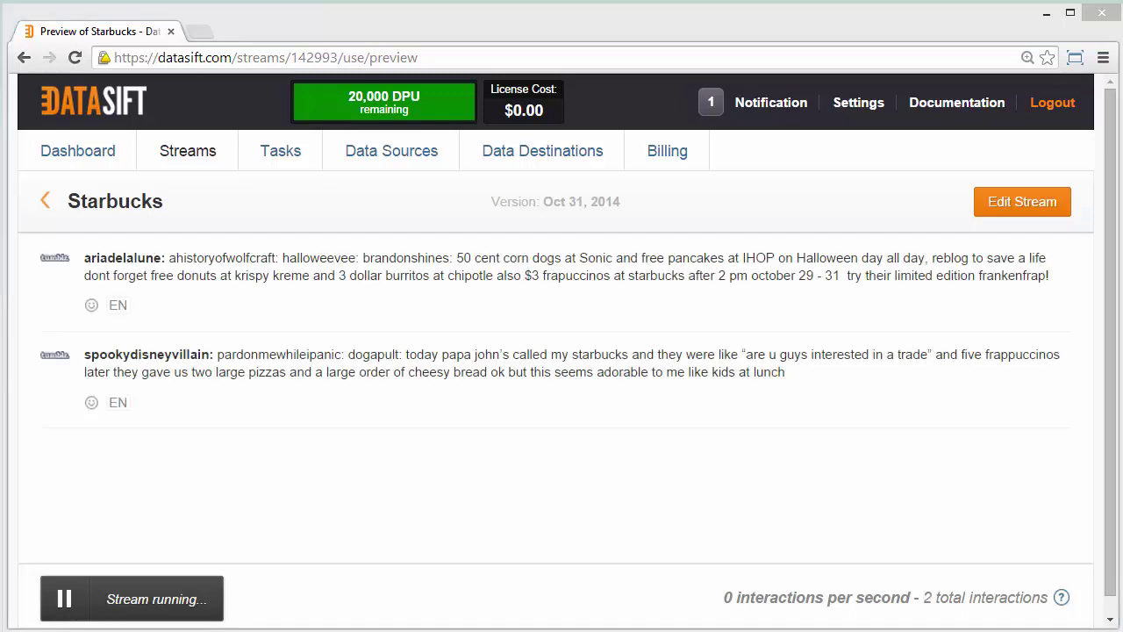
pyautogui.click(63, 603)
pyautogui.click(64, 603)
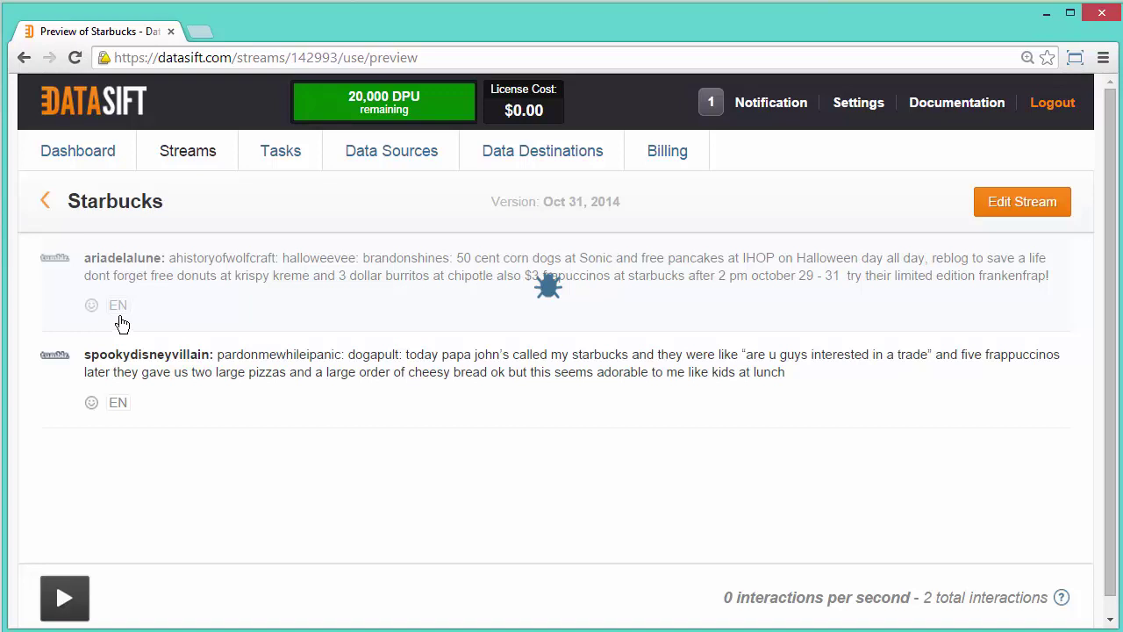
pyautogui.click(180, 409)
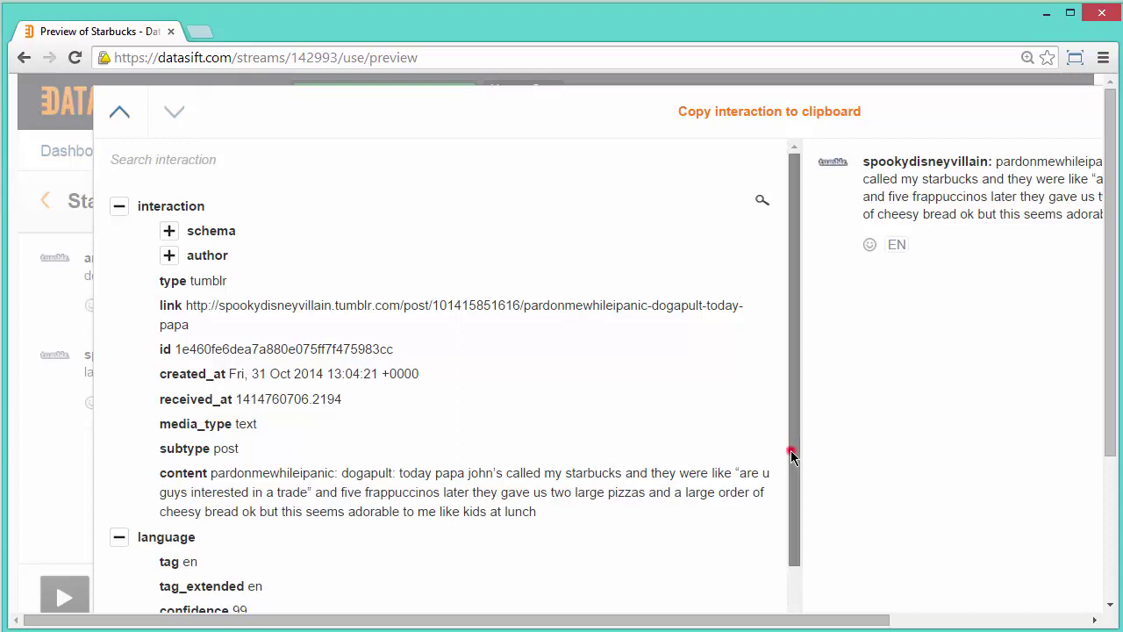
pyautogui.moveTo(792, 450); pyautogui.dragTo(790, 541)
pyautogui.scroll(-3, 790, 544)
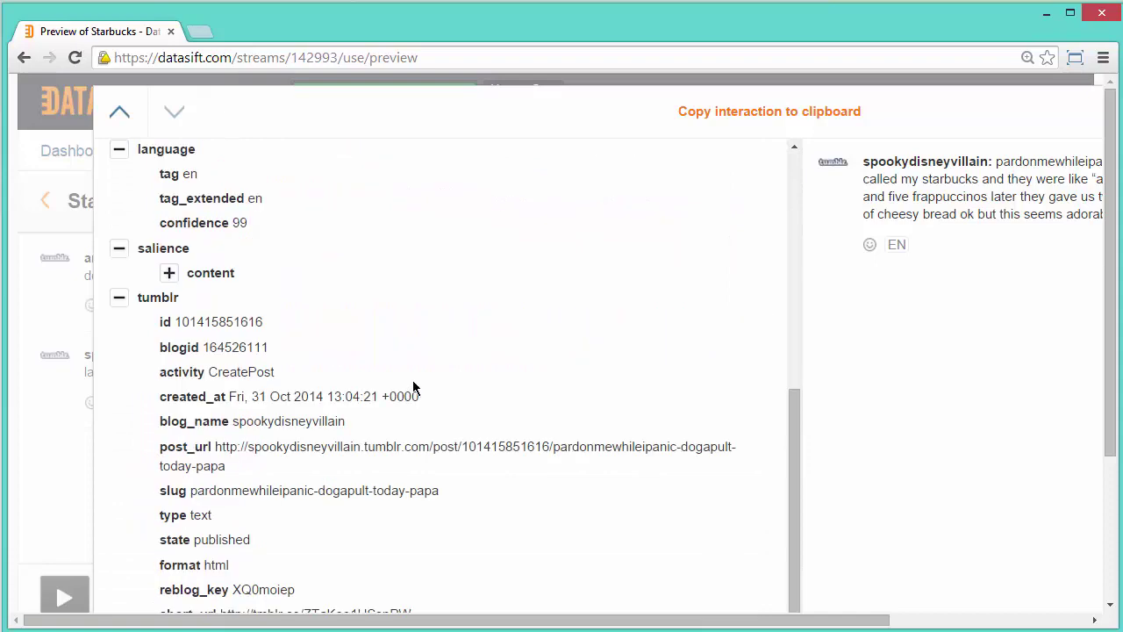
pyautogui.click(170, 274)
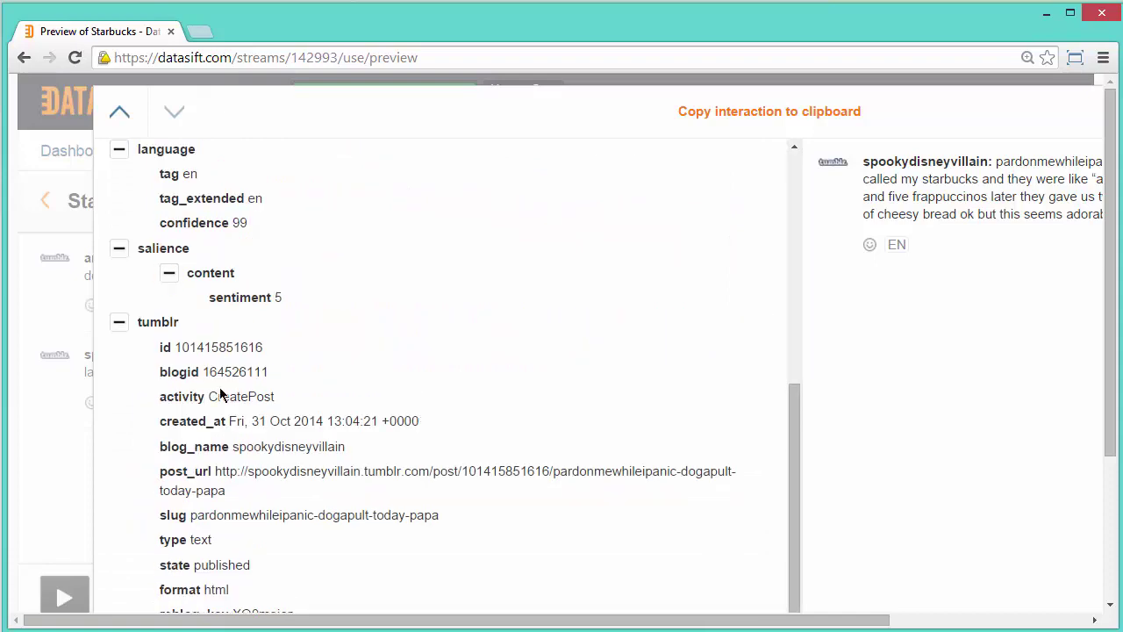
pyautogui.click(41, 505)
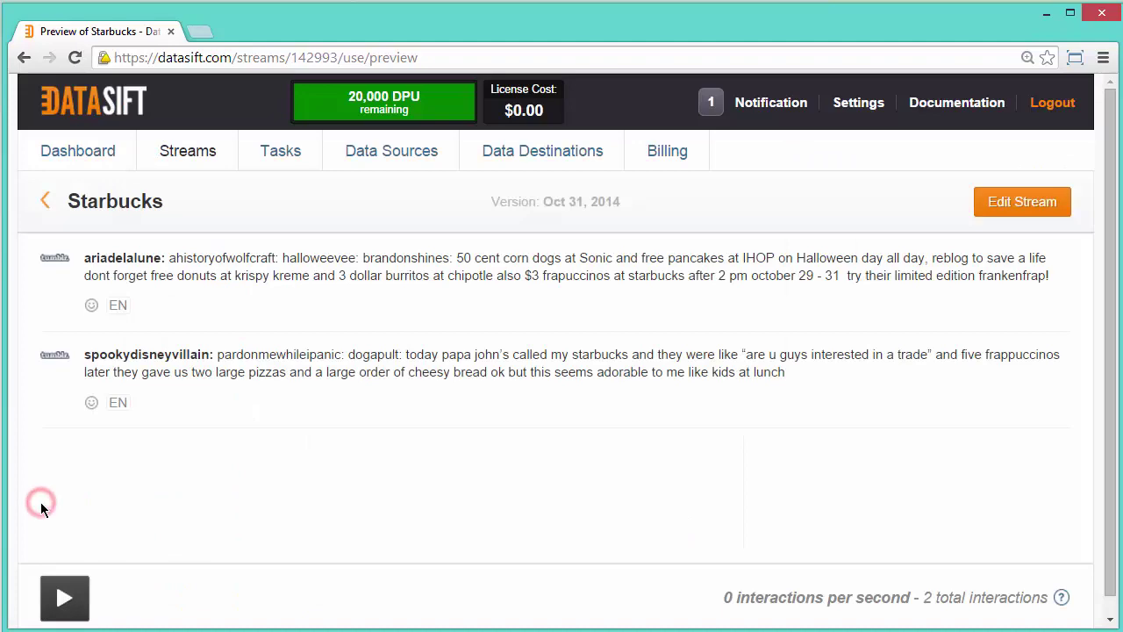